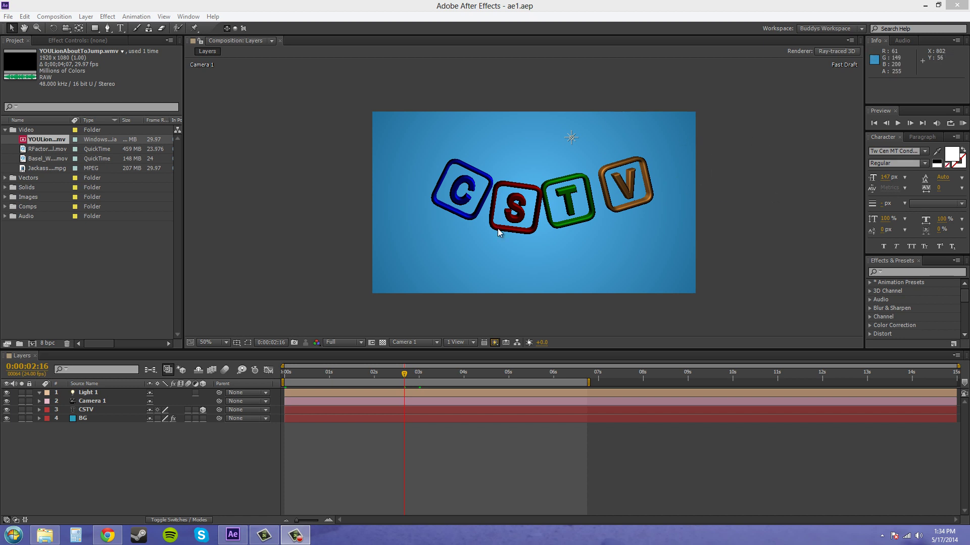
# - Check the comp's renderer, keep Fast Draft previews, and scrub forward to 0:00:03:04
pyautogui.click(496, 342)
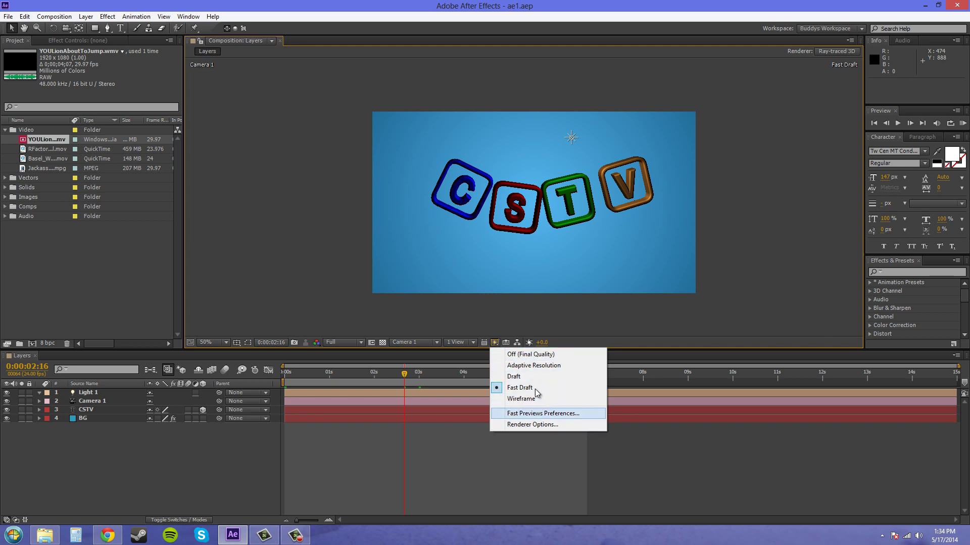
pyautogui.click(762, 295)
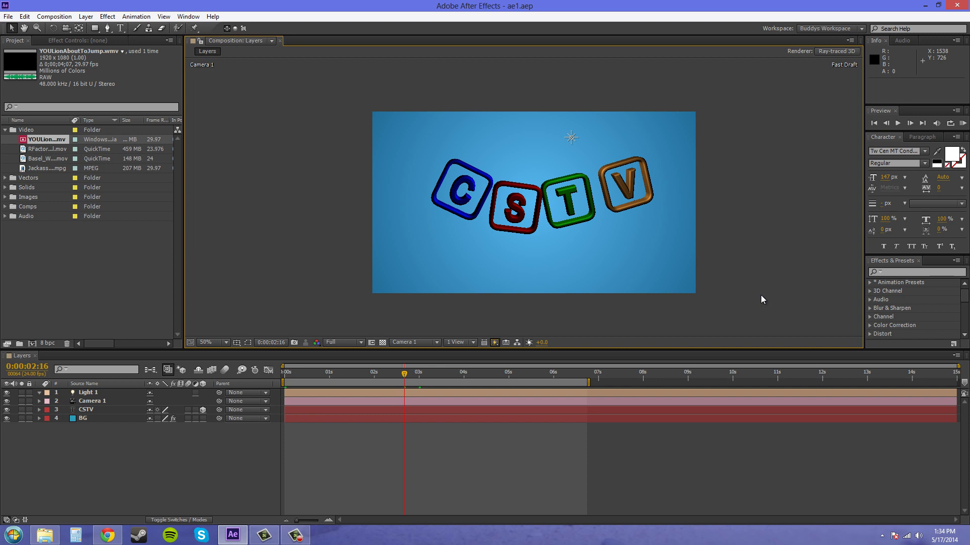
pyautogui.click(828, 52)
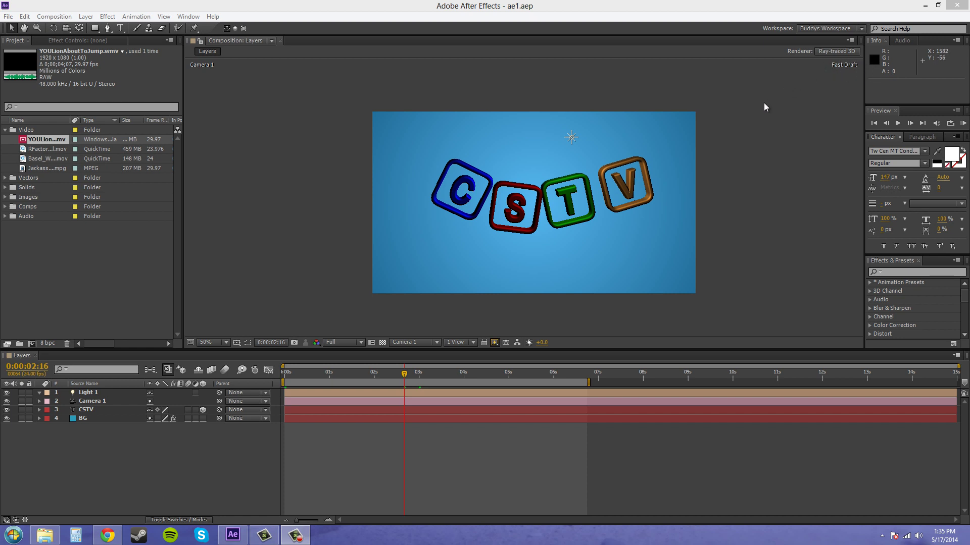
pyautogui.click(495, 343)
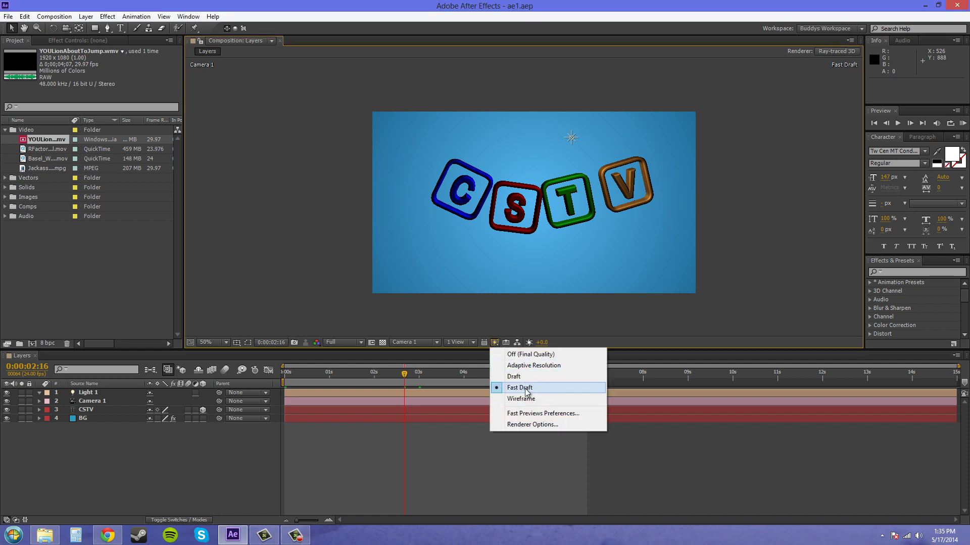
pyautogui.click(770, 254)
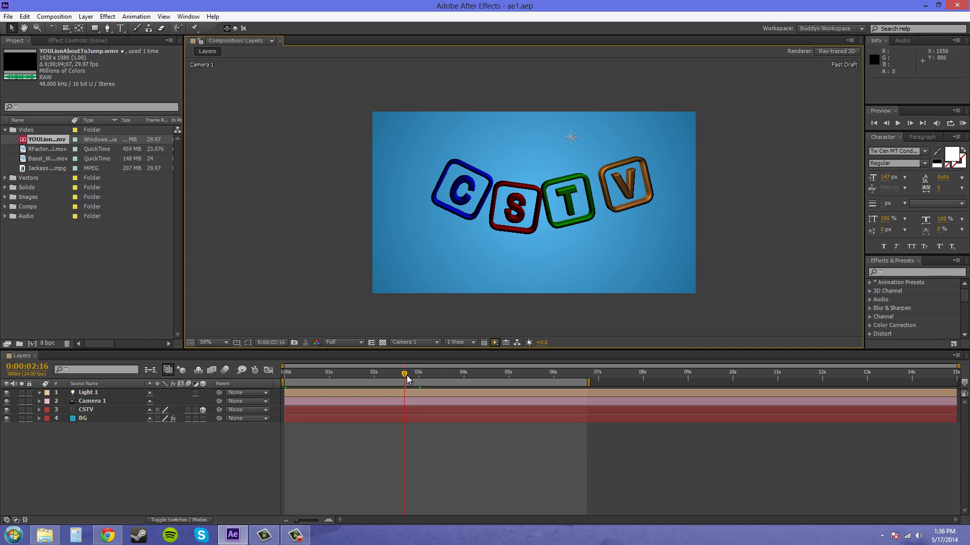
pyautogui.moveTo(404, 374)
pyautogui.mouseDown()
pyautogui.moveTo(429, 374)
pyautogui.moveTo(322, 372)
pyautogui.moveTo(512, 373)
pyautogui.moveTo(305, 350)
pyautogui.moveTo(483, 364)
pyautogui.moveTo(389, 364)
pyautogui.moveTo(416, 366)
pyautogui.moveTo(408, 371)
pyautogui.mouseUp()
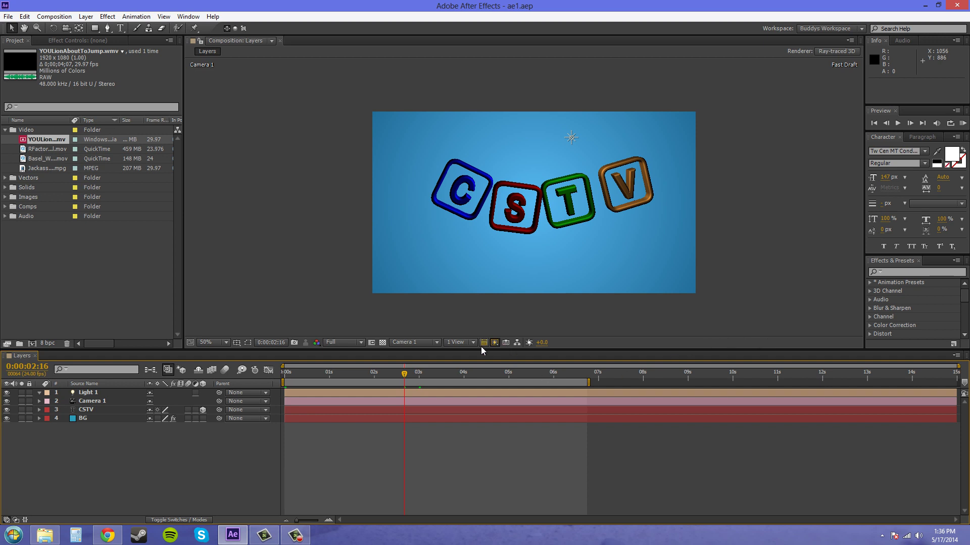
# - Switch Fast Previews to Wireframe and scrub back to 0:00:01:00, then from 0:00:02:13 to 0:00:03:12
pyautogui.click(495, 343)
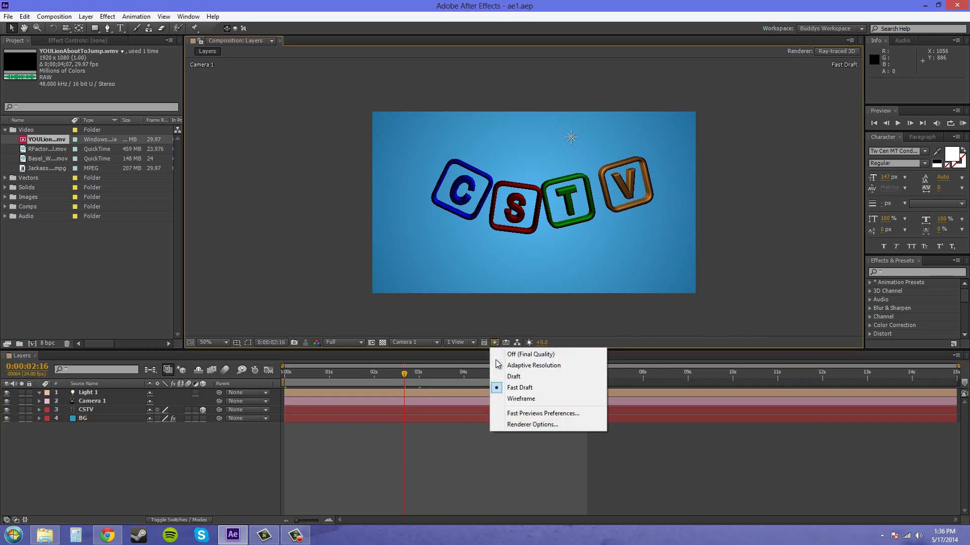
pyautogui.click(537, 400)
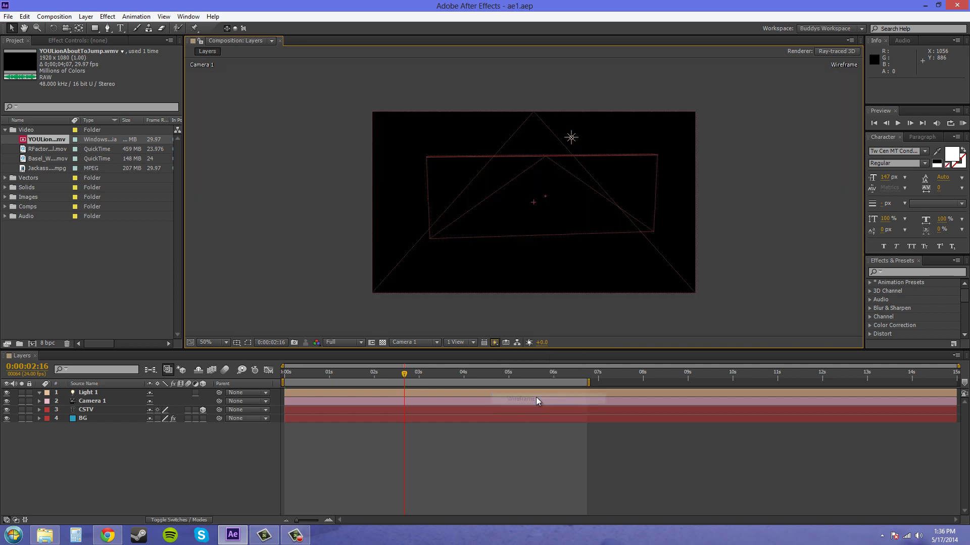
pyautogui.moveTo(404, 374)
pyautogui.mouseDown()
pyautogui.moveTo(325, 365)
pyautogui.moveTo(535, 376)
pyautogui.moveTo(288, 375)
pyautogui.moveTo(435, 383)
pyautogui.moveTo(399, 383)
pyautogui.mouseUp()
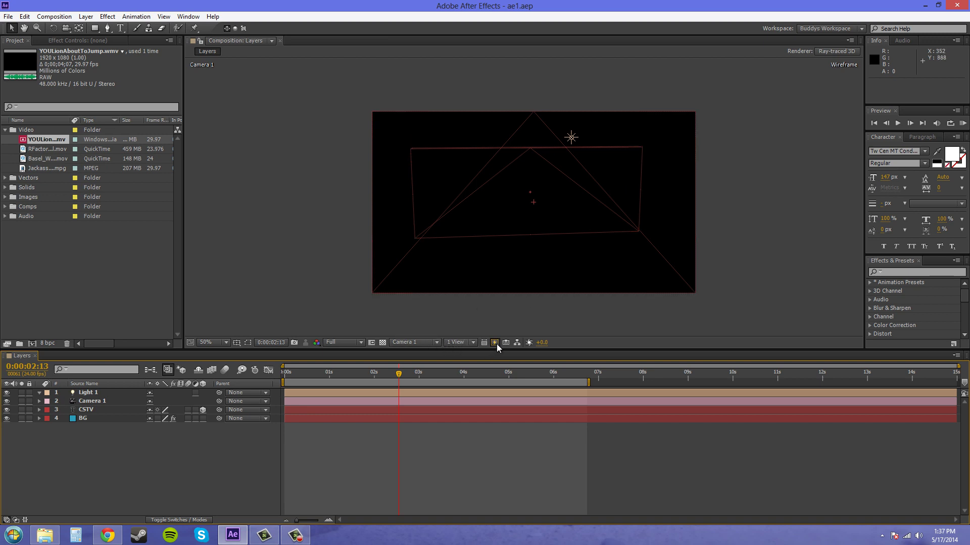
pyautogui.moveTo(399, 375)
pyautogui.mouseDown()
pyautogui.moveTo(510, 378)
pyautogui.moveTo(390, 378)
pyautogui.moveTo(410, 376)
pyautogui.mouseUp()
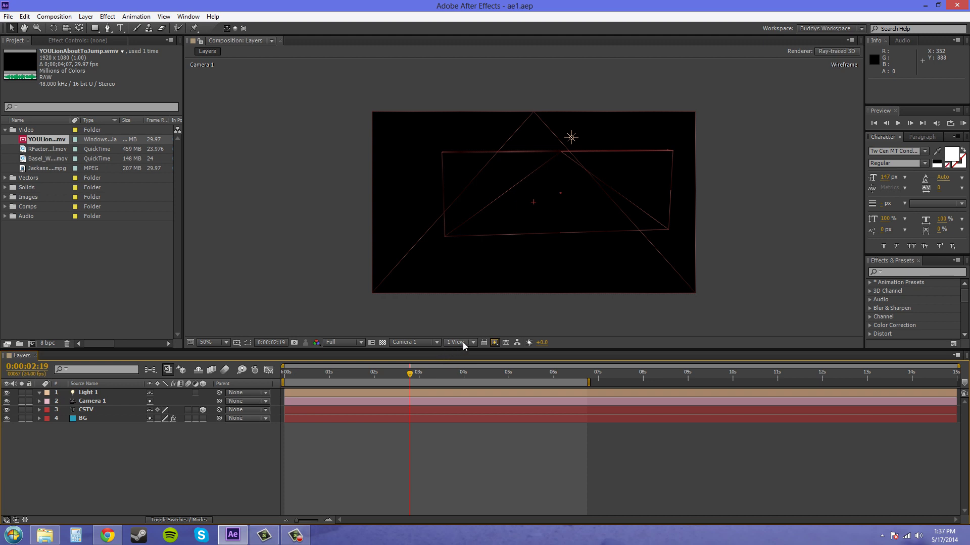
# - Set Fast Previews to Draft, zoom the comp view to 100% and recentre the cubes
pyautogui.click(495, 343)
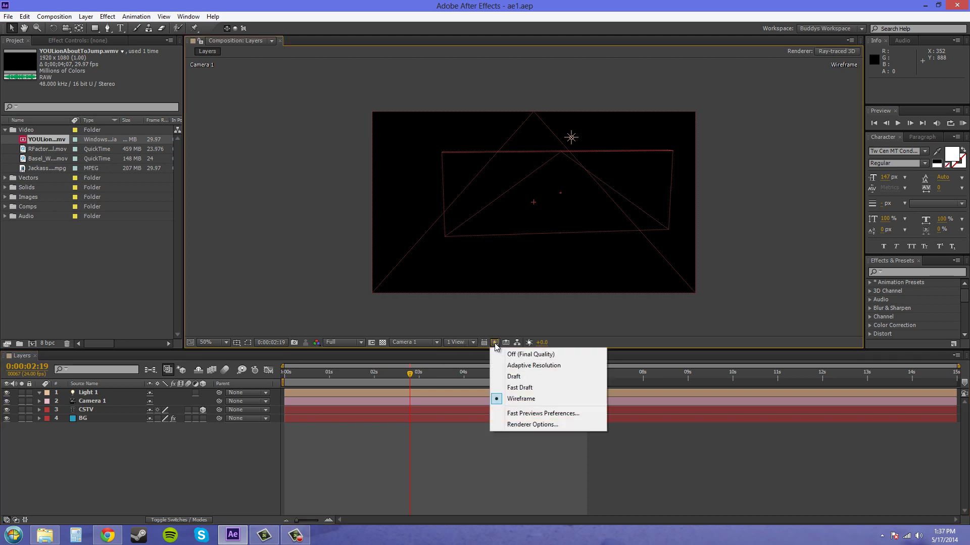
pyautogui.click(513, 376)
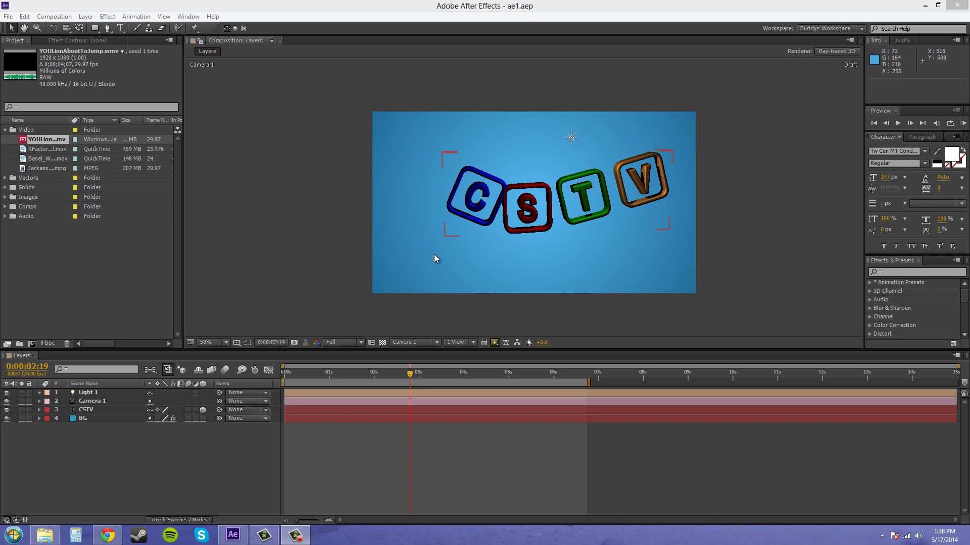
pyautogui.click(377, 259)
pyautogui.press('.')
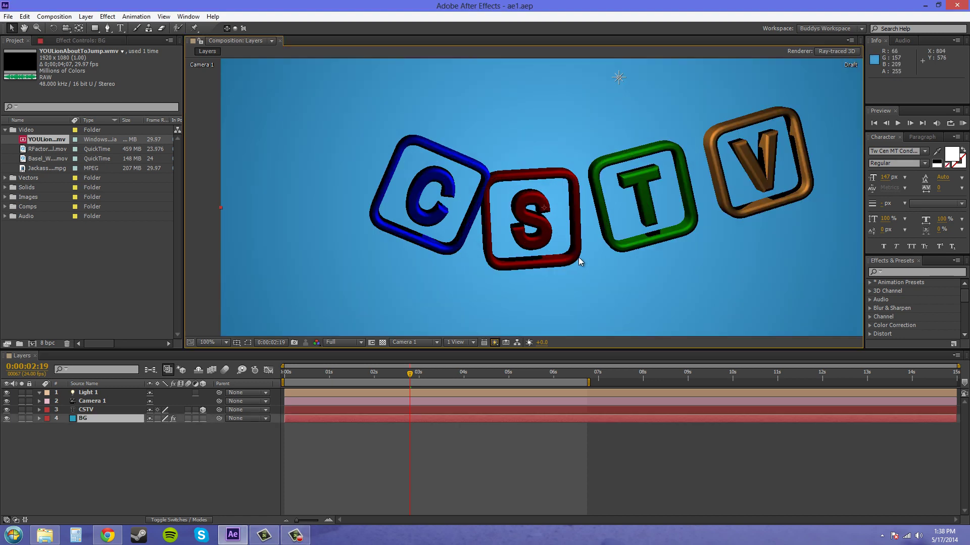
pyautogui.moveTo(671, 271); pyautogui.dragTo(629, 224)
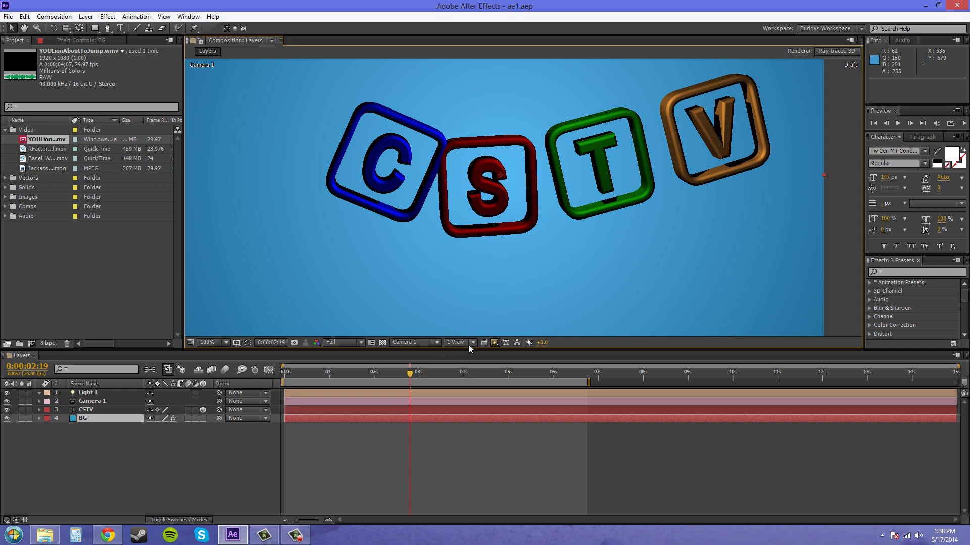
pyautogui.click(495, 343)
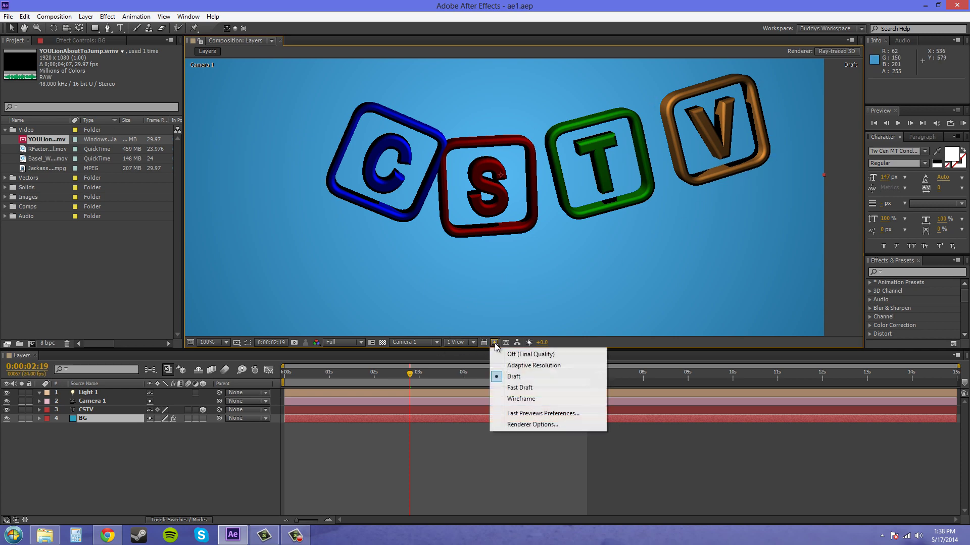
pyautogui.click(520, 389)
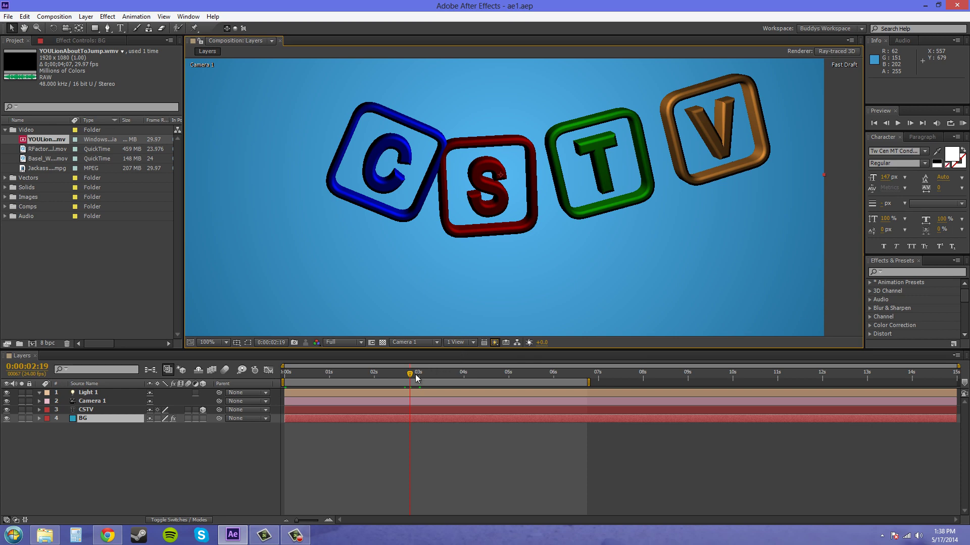
pyautogui.moveTo(409, 376); pyautogui.dragTo(405, 368)
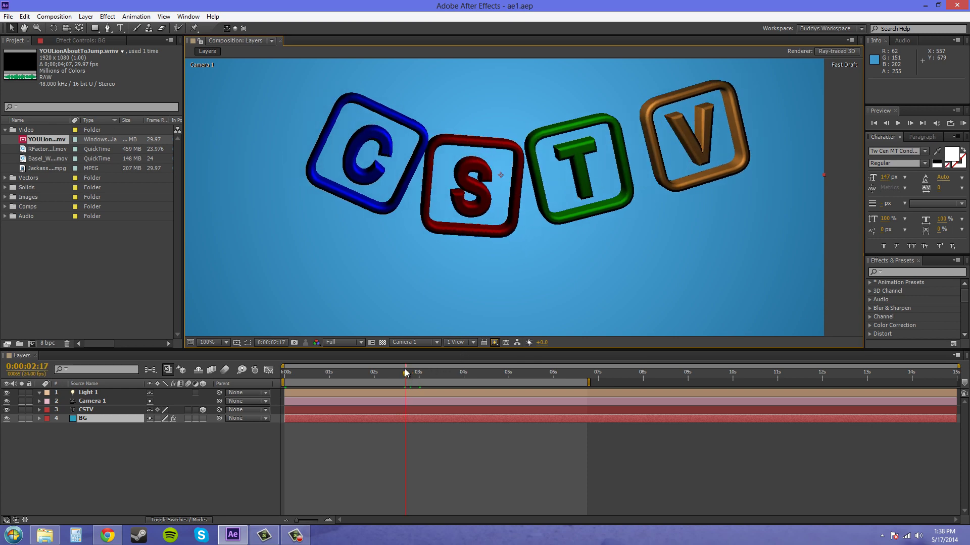
pyautogui.click(467, 344)
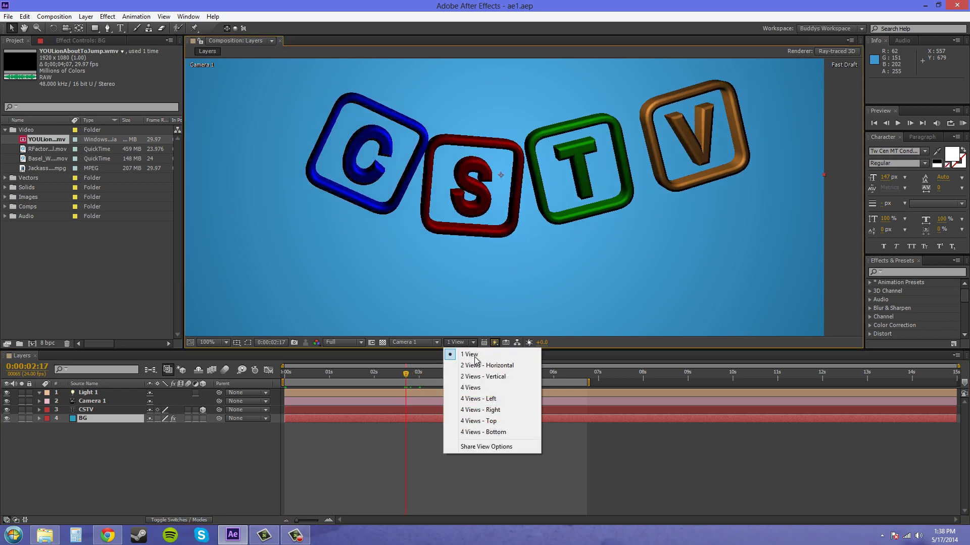
pyautogui.click(494, 342)
pyautogui.click(515, 376)
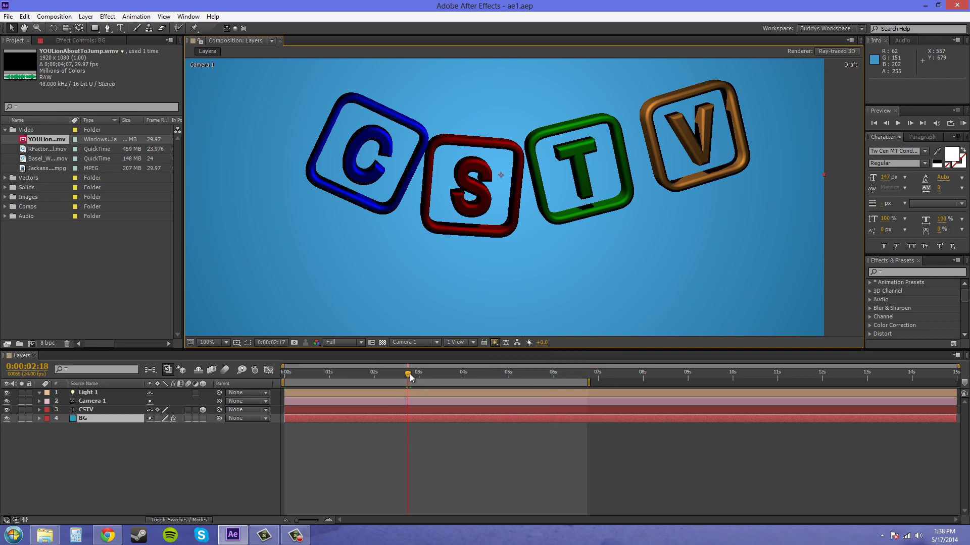
pyautogui.moveTo(410, 373); pyautogui.dragTo(433, 374)
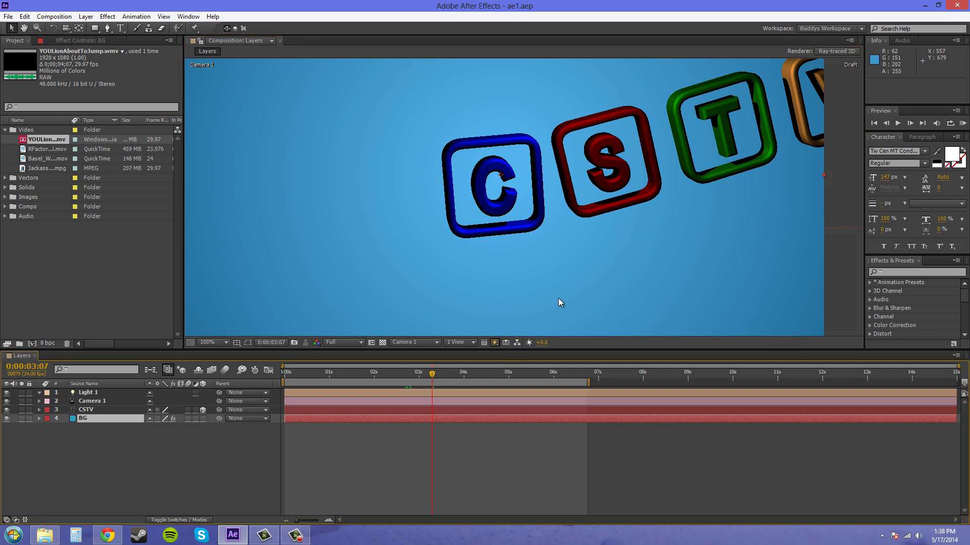
pyautogui.moveTo(678, 240); pyautogui.dragTo(650, 249)
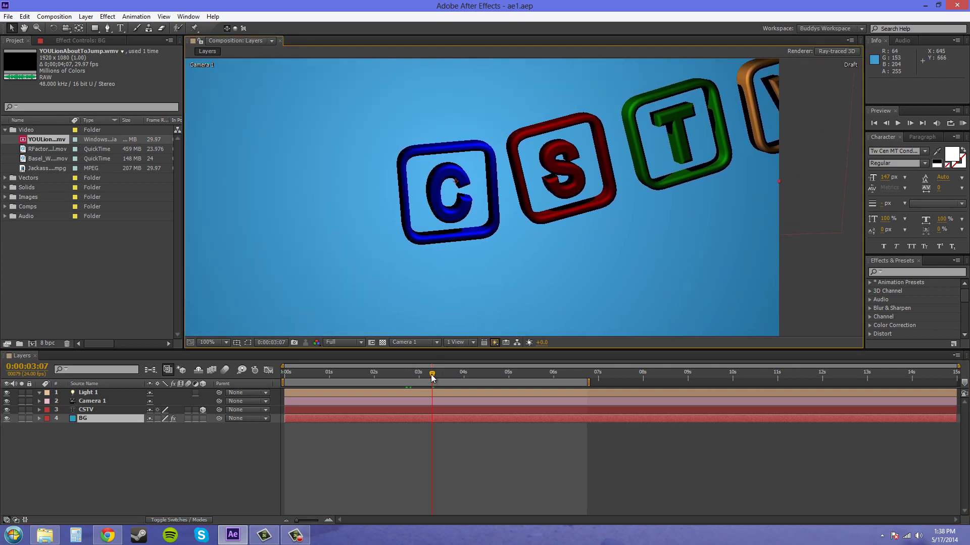
pyautogui.moveTo(432, 376); pyautogui.dragTo(408, 374)
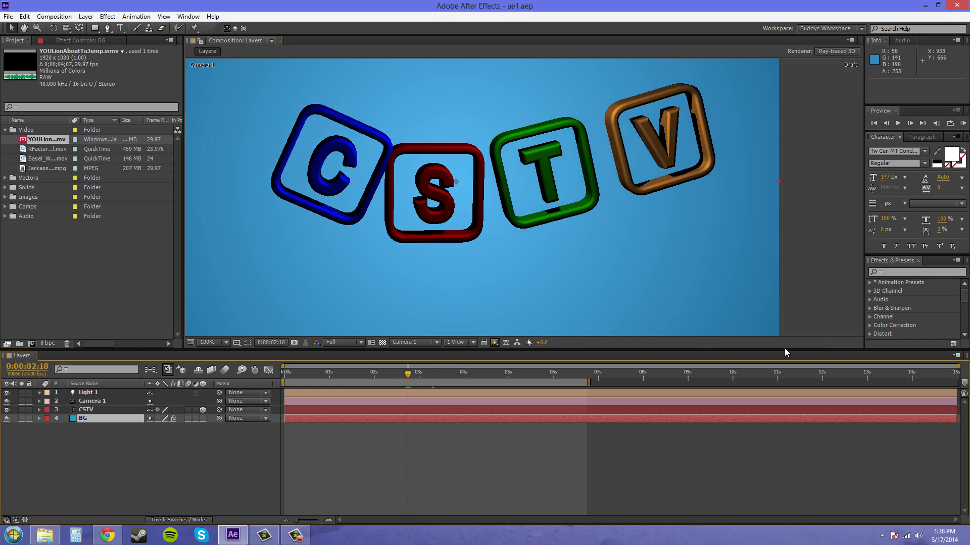
# - Set Fast Previews to Adaptive Resolution and scrub the CSTV animation to watch it
pyautogui.click(495, 342)
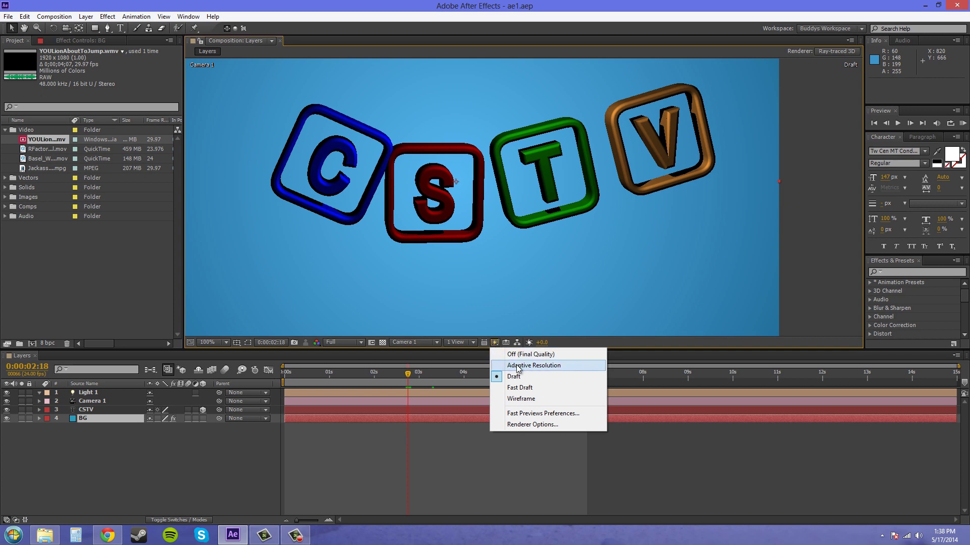
pyautogui.click(548, 366)
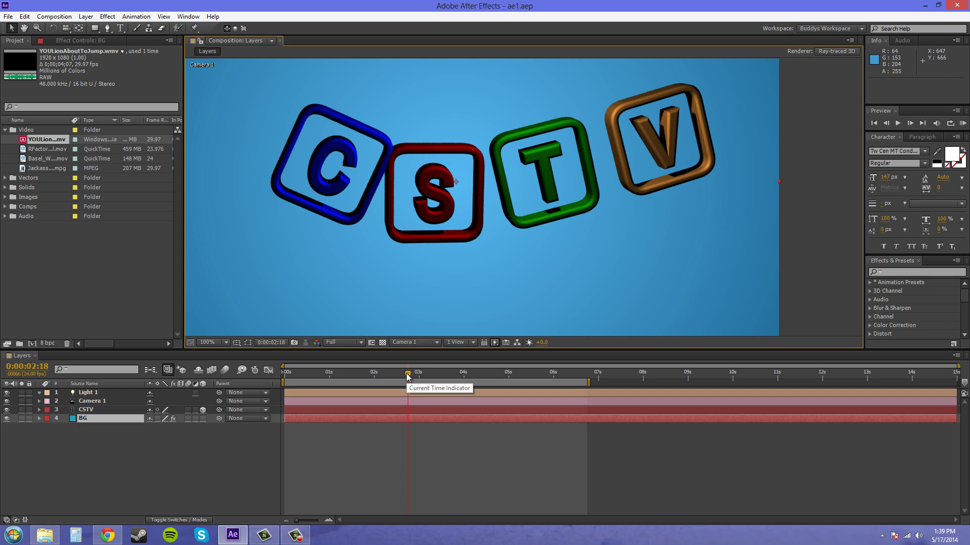
pyautogui.moveTo(413, 374)
pyautogui.mouseDown()
pyautogui.moveTo(464, 375)
pyautogui.moveTo(380, 374)
pyautogui.moveTo(400, 373)
pyautogui.mouseUp()
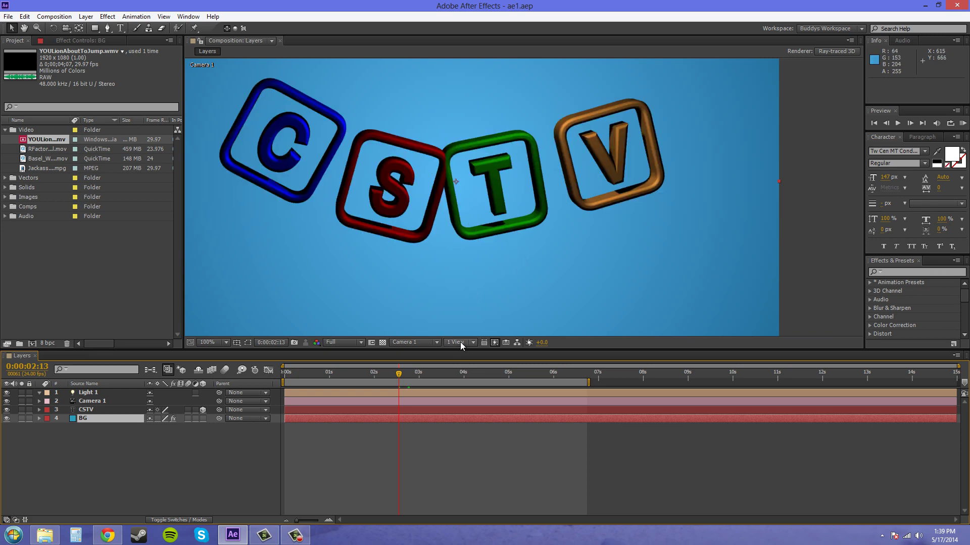
# - Set Fast Previews to Off (Final Quality), scrub forward, then jump to 0:00:03:01
pyautogui.click(495, 343)
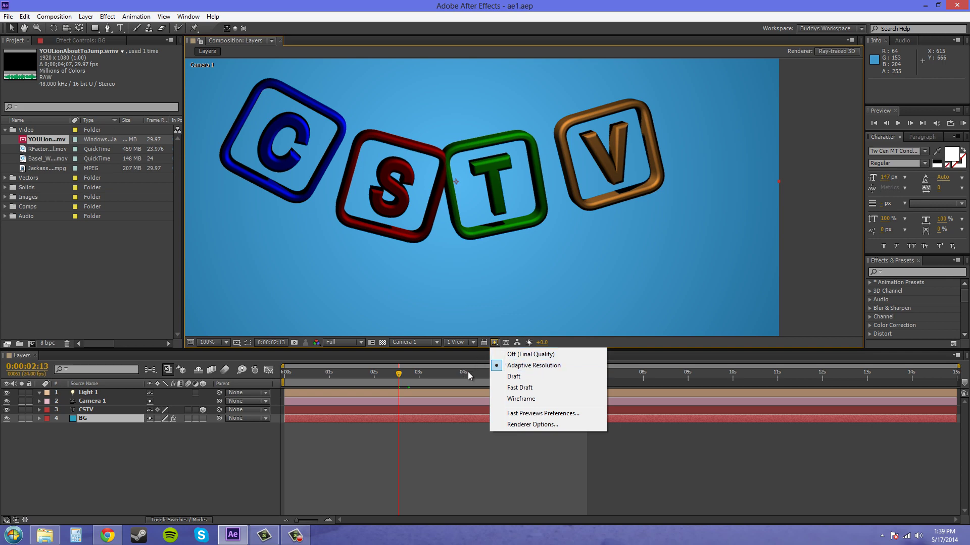
pyautogui.click(539, 356)
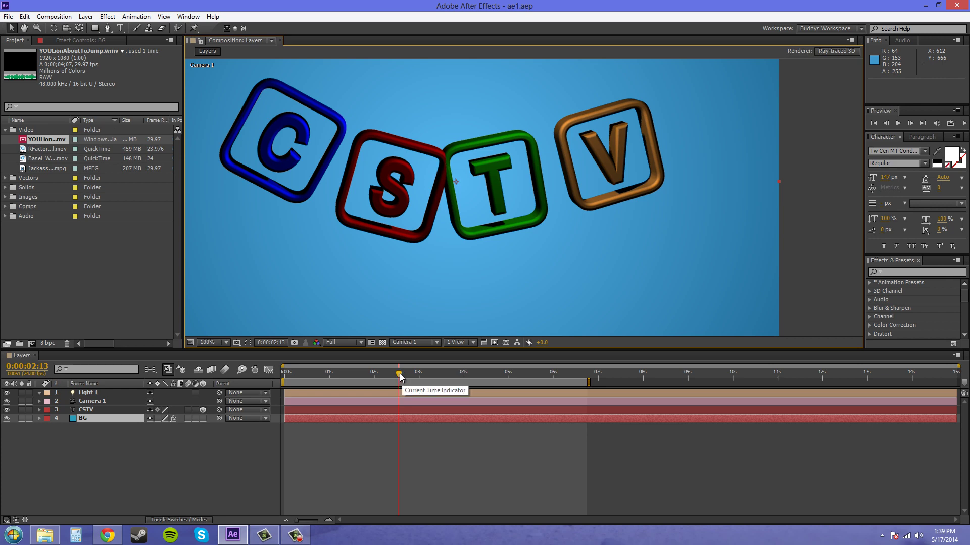
pyautogui.moveTo(401, 378); pyautogui.dragTo(456, 383)
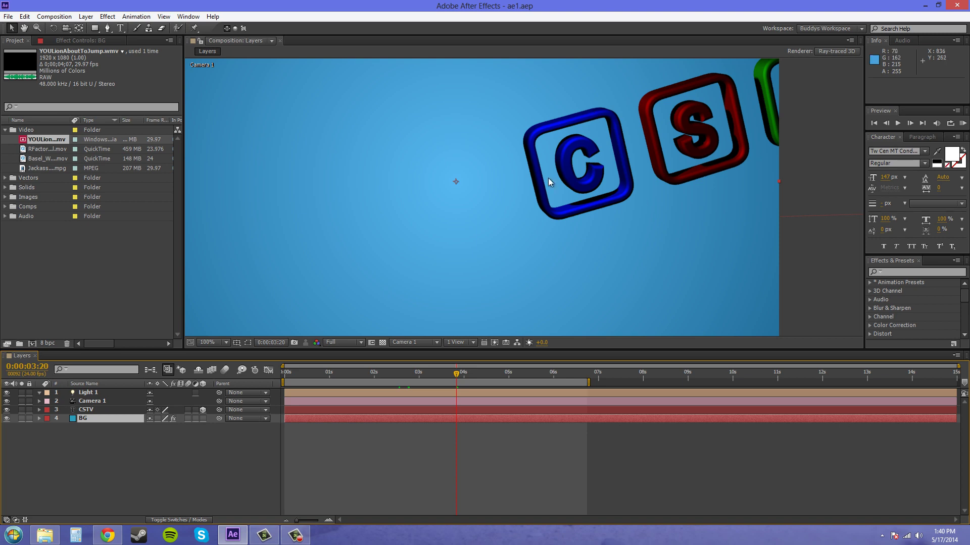
pyautogui.click(422, 374)
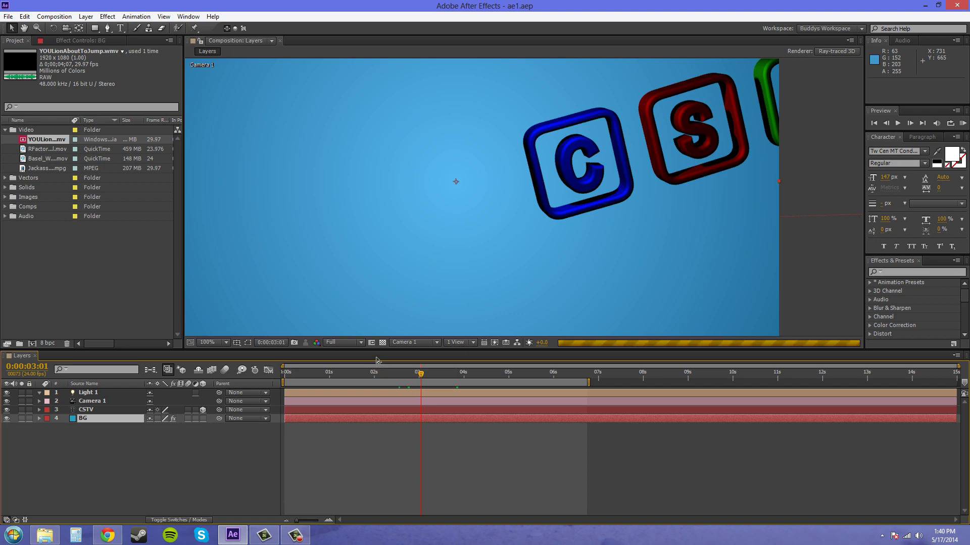
# - Set Fast Previews back to Adaptive Resolution and scrub to 0:00:02:17 for the low-resolution preview
pyautogui.click(460, 342)
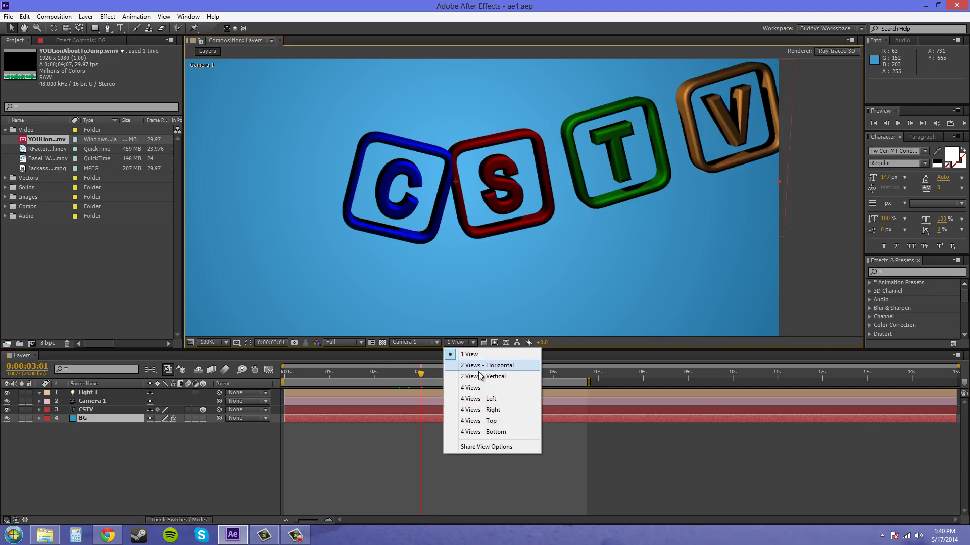
pyautogui.click(453, 352)
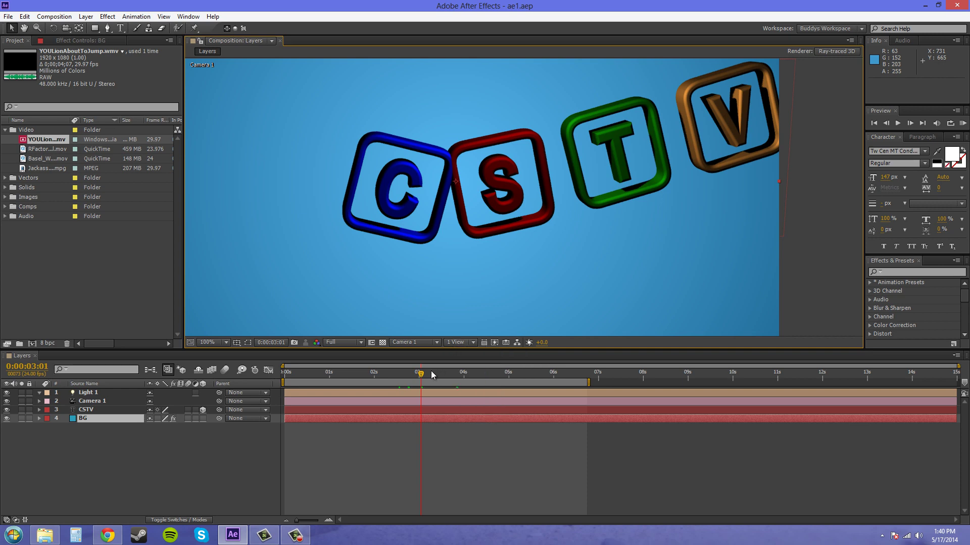
pyautogui.click(495, 343)
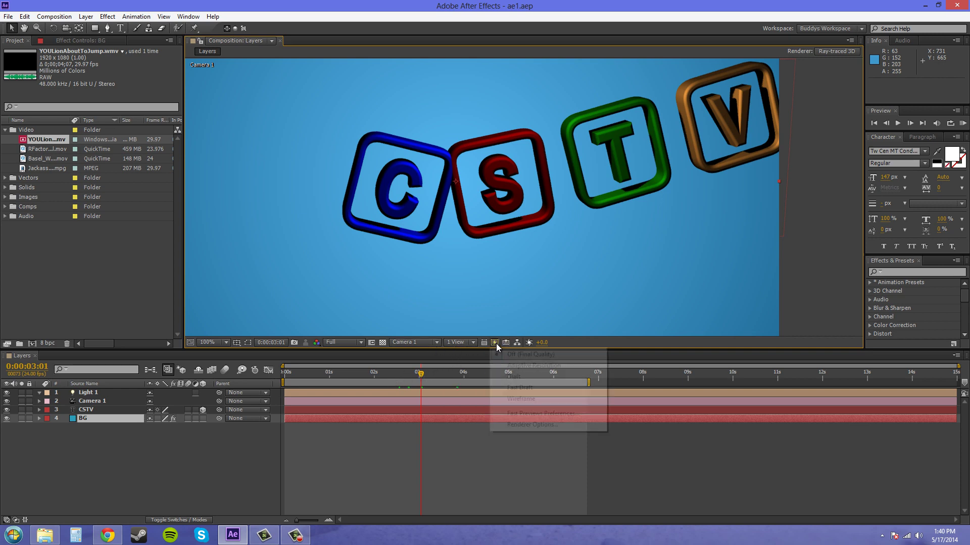
pyautogui.click(510, 365)
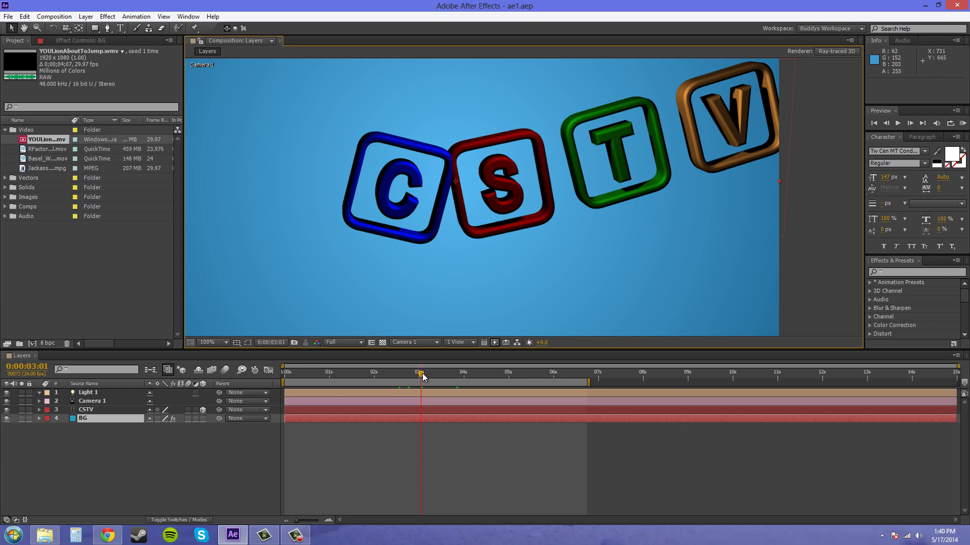
pyautogui.moveTo(423, 378); pyautogui.dragTo(406, 378)
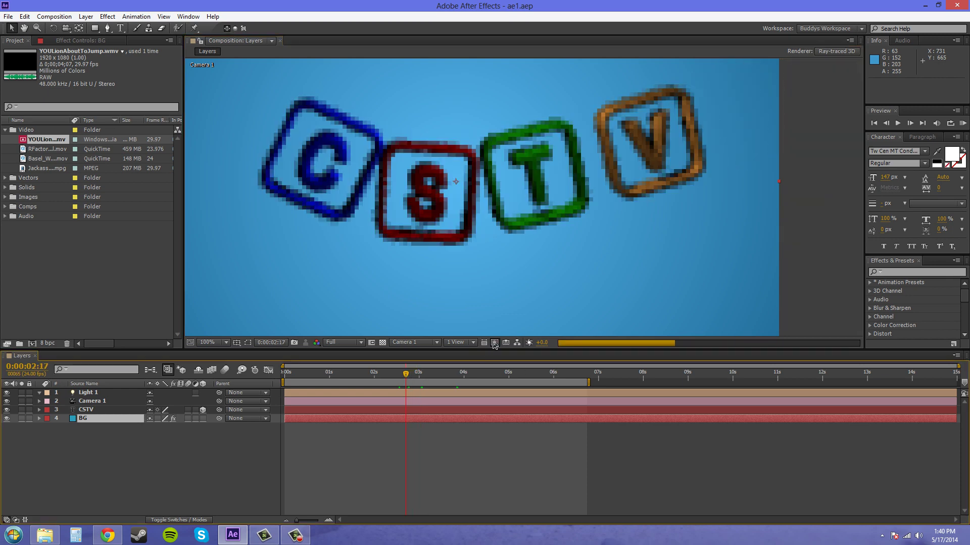
pyautogui.click(495, 343)
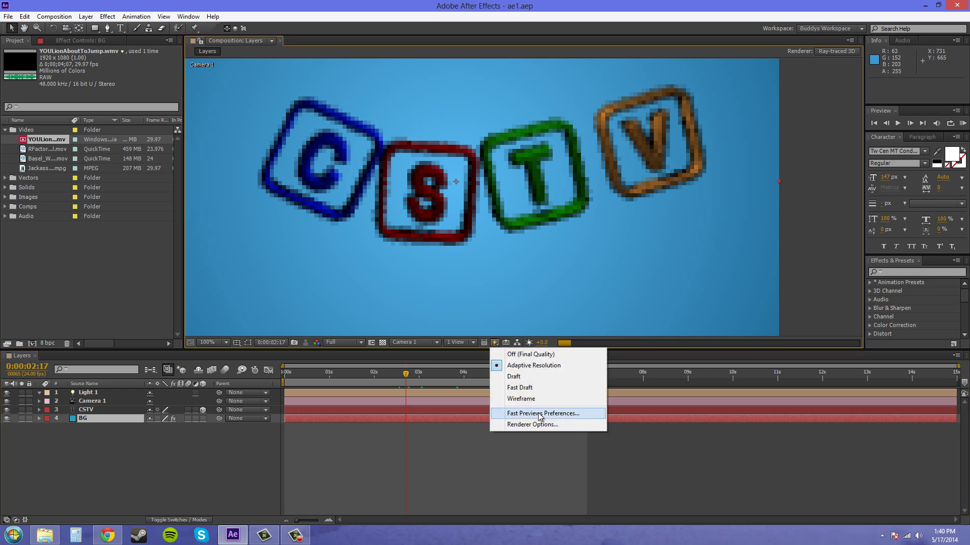
# - Open Previews preferences and show the Adaptive Resolution Limit options, currently 1/8
pyautogui.click(540, 414)
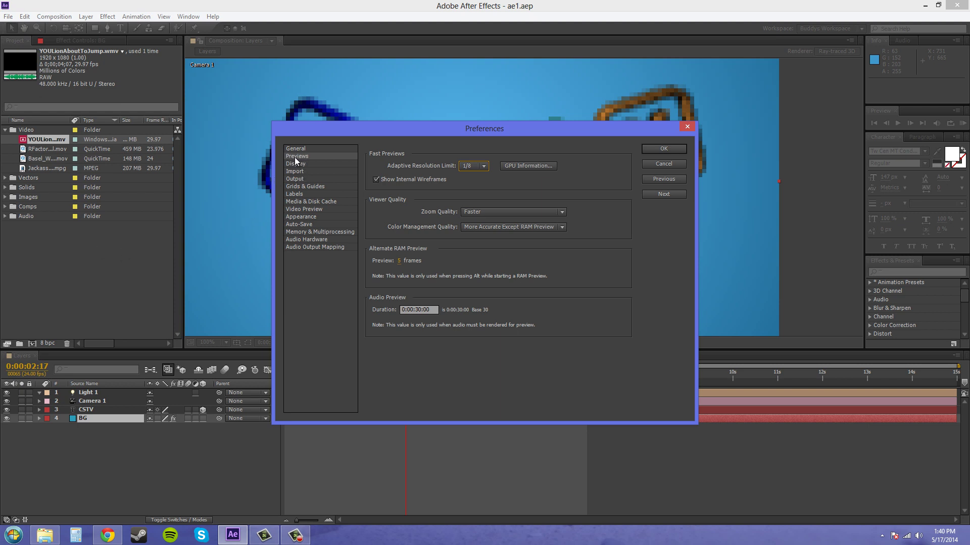
pyautogui.click(485, 167)
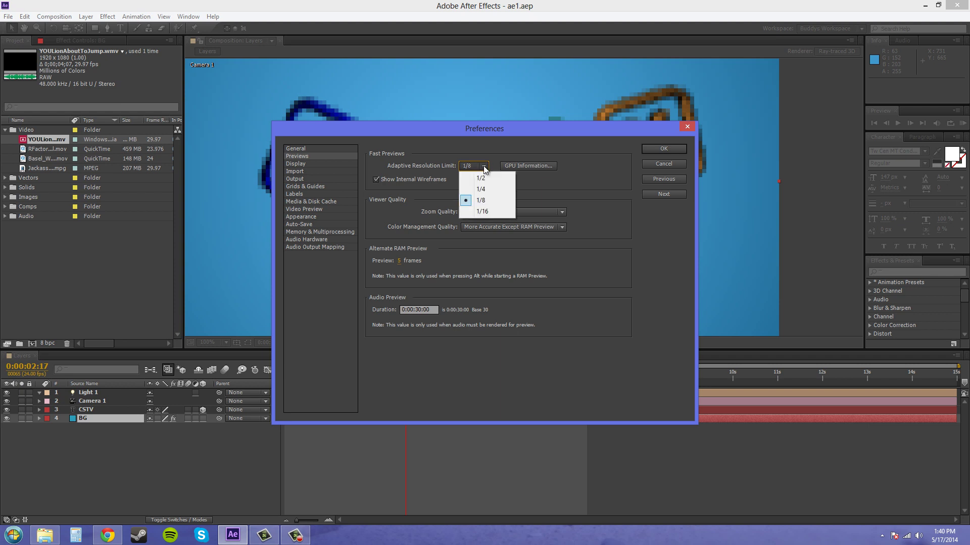